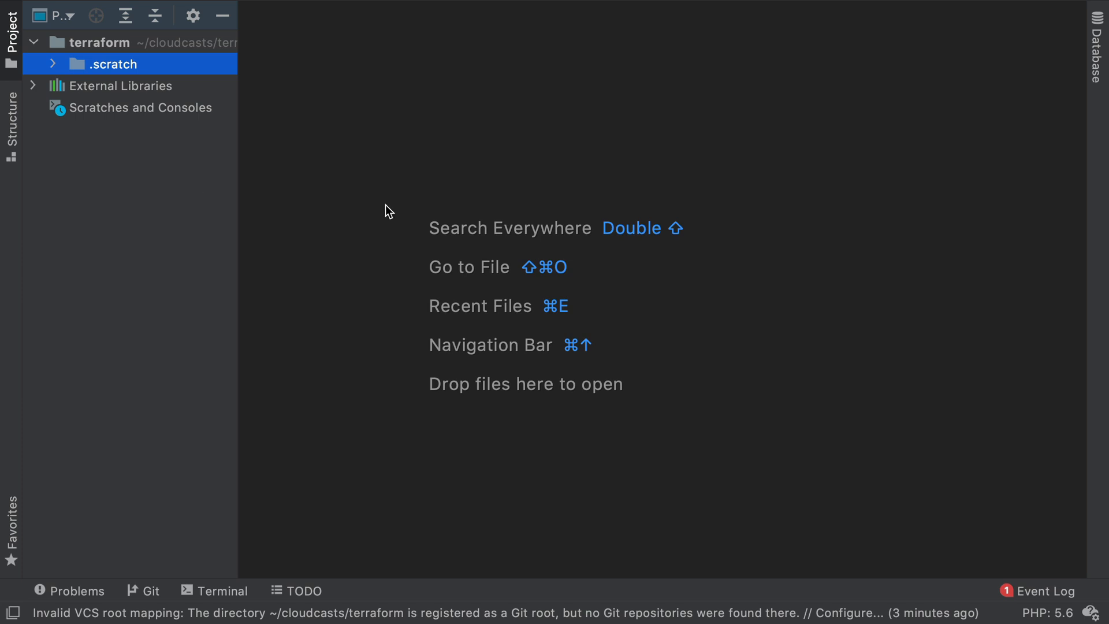
key(super+comma)
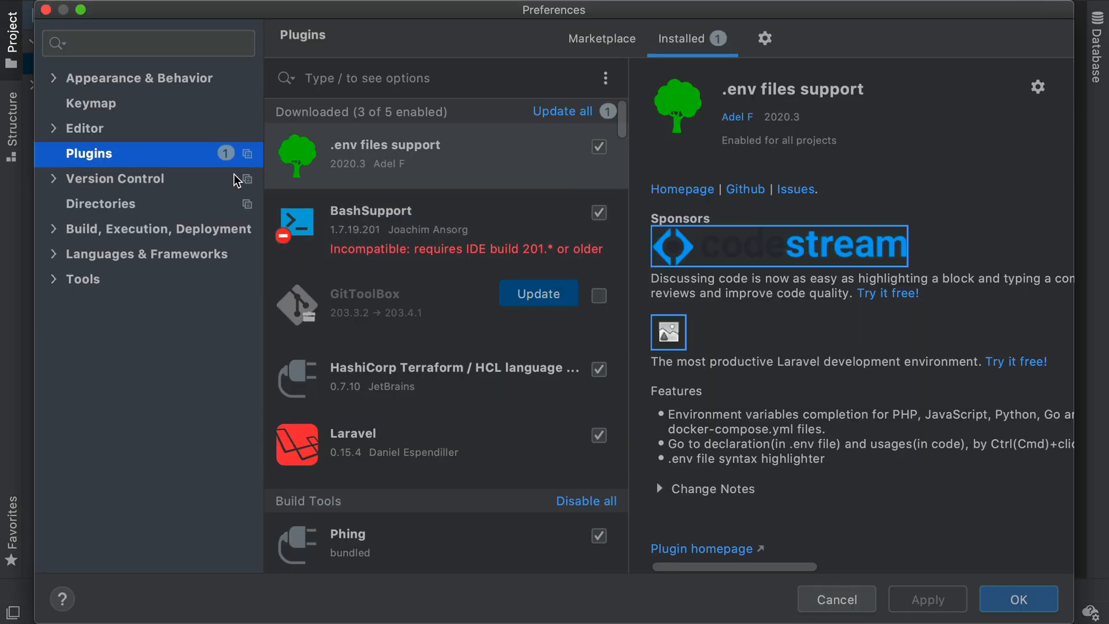
click(442, 384)
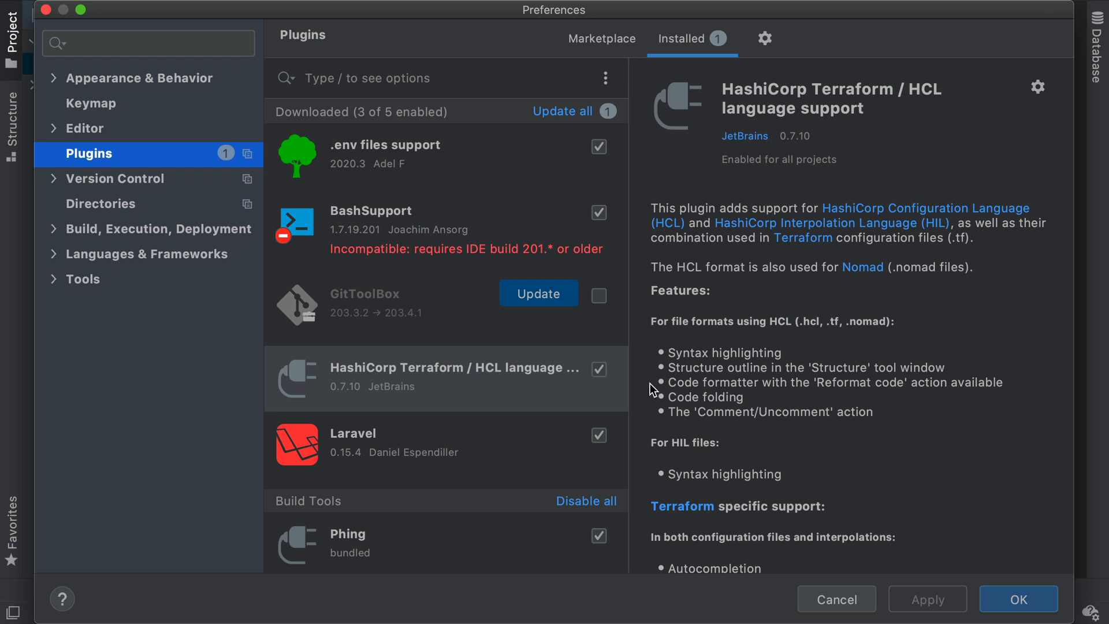
click(1016, 599)
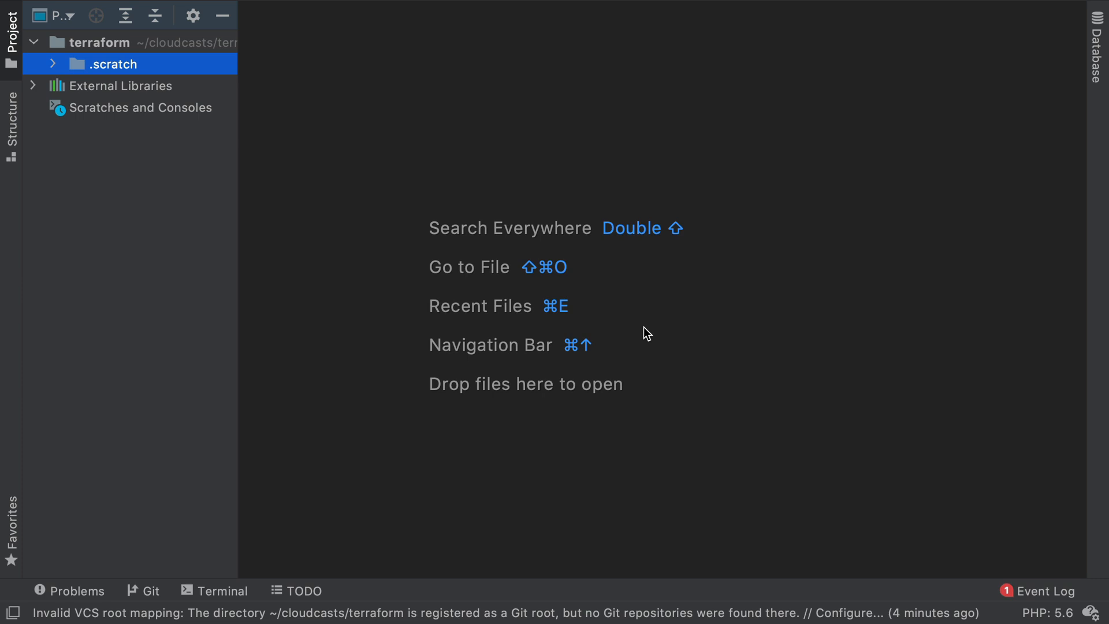